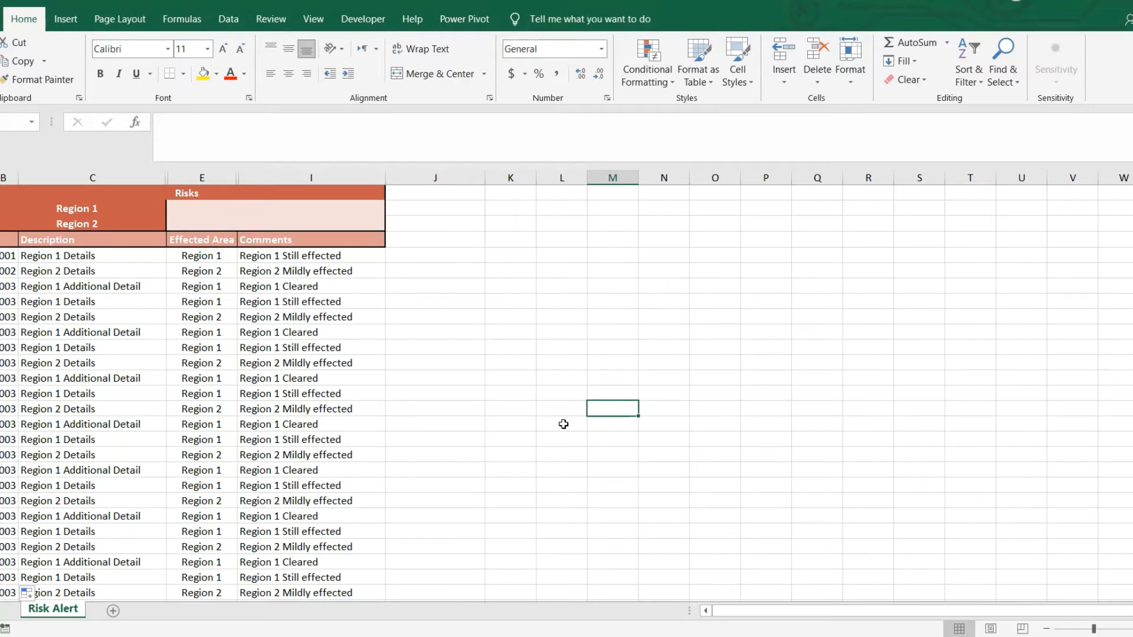
Search for "countif" and insert the COUNTIF function in the selected column M cell, keeping the data columns uncovered.
click(135, 123)
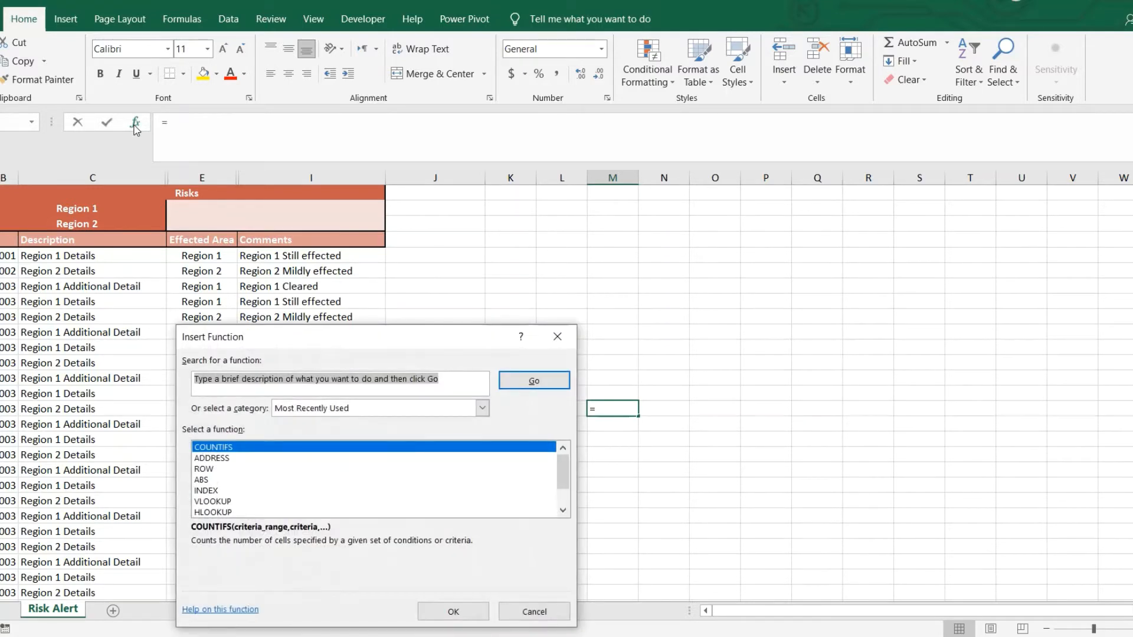
text(count)
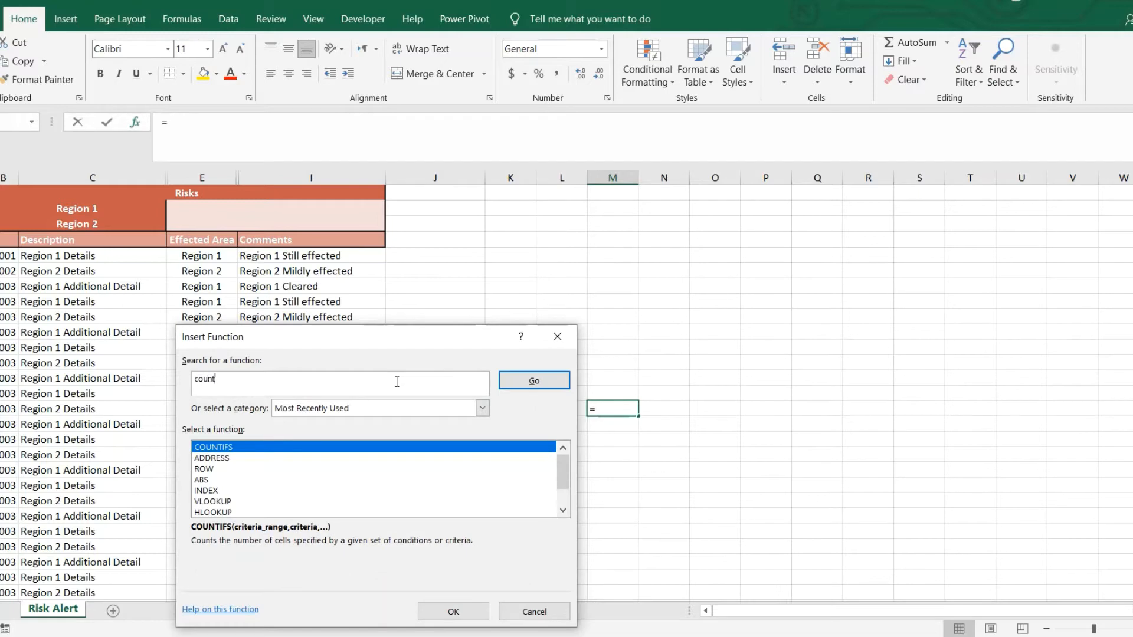
text(if)
click(534, 381)
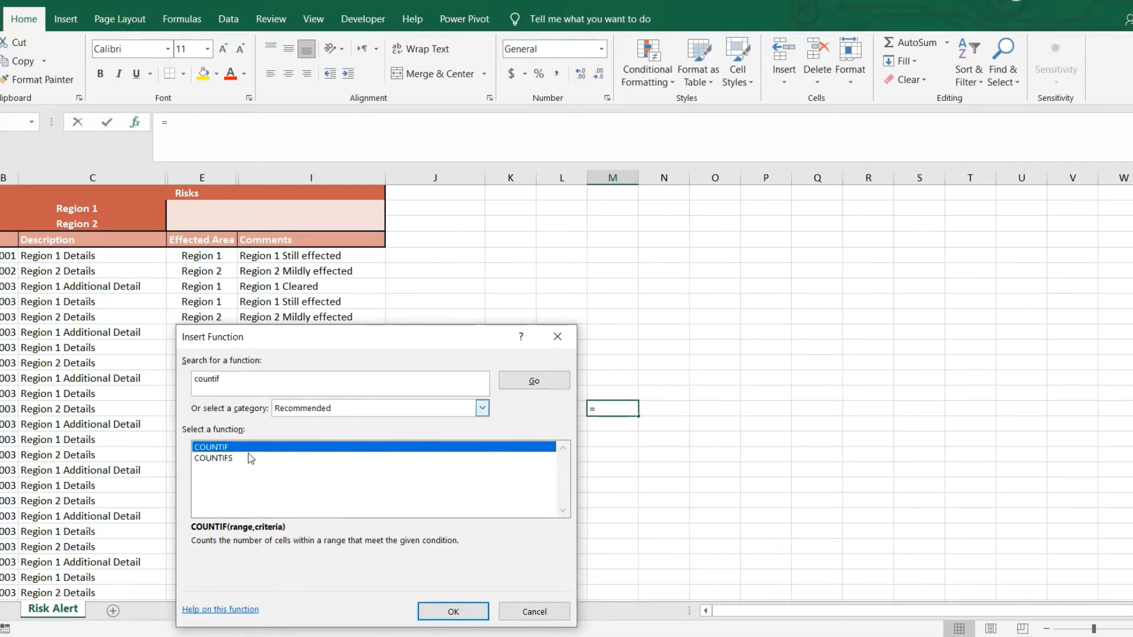
double_click(221, 449)
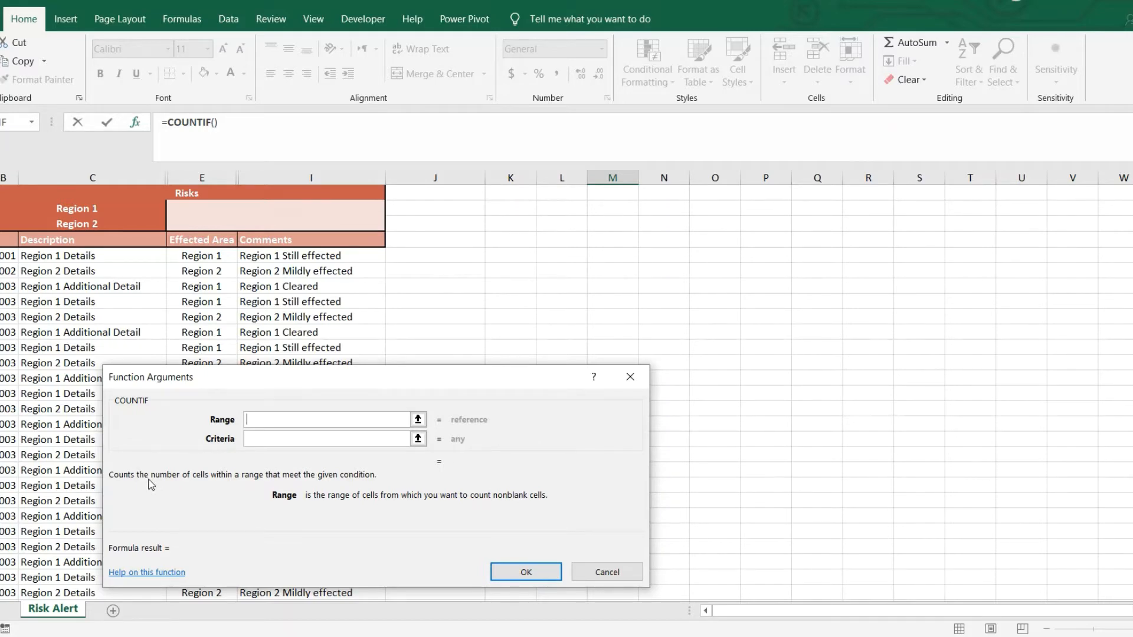
drag(368, 381, 690, 213)
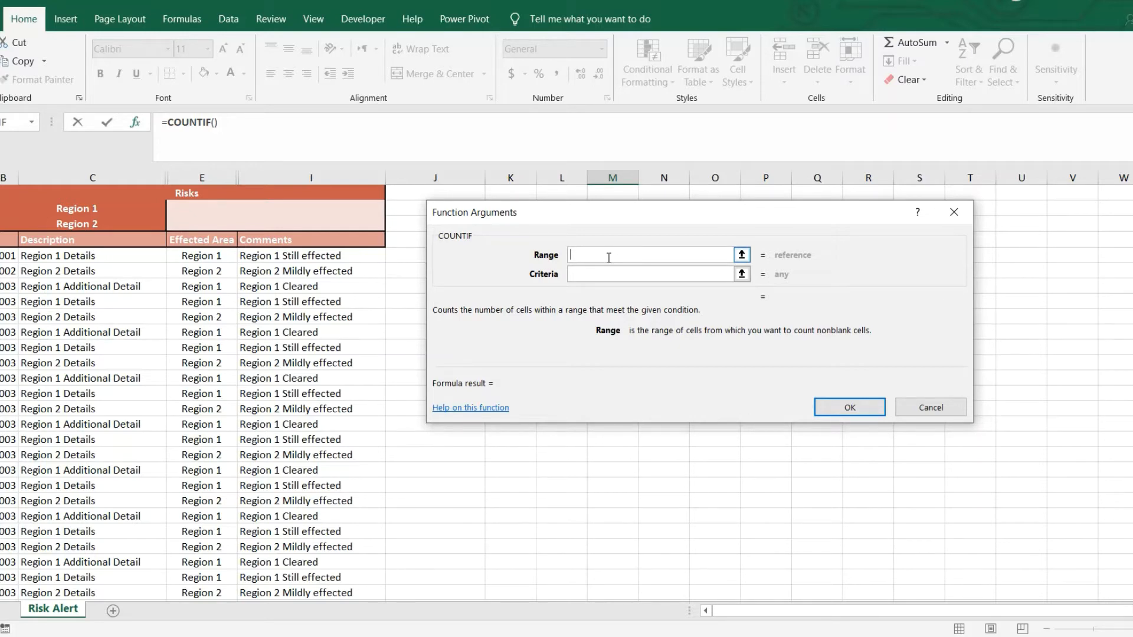
Set the COUNTIF range to the Effected Area entries in E6:E29.
click(745, 257)
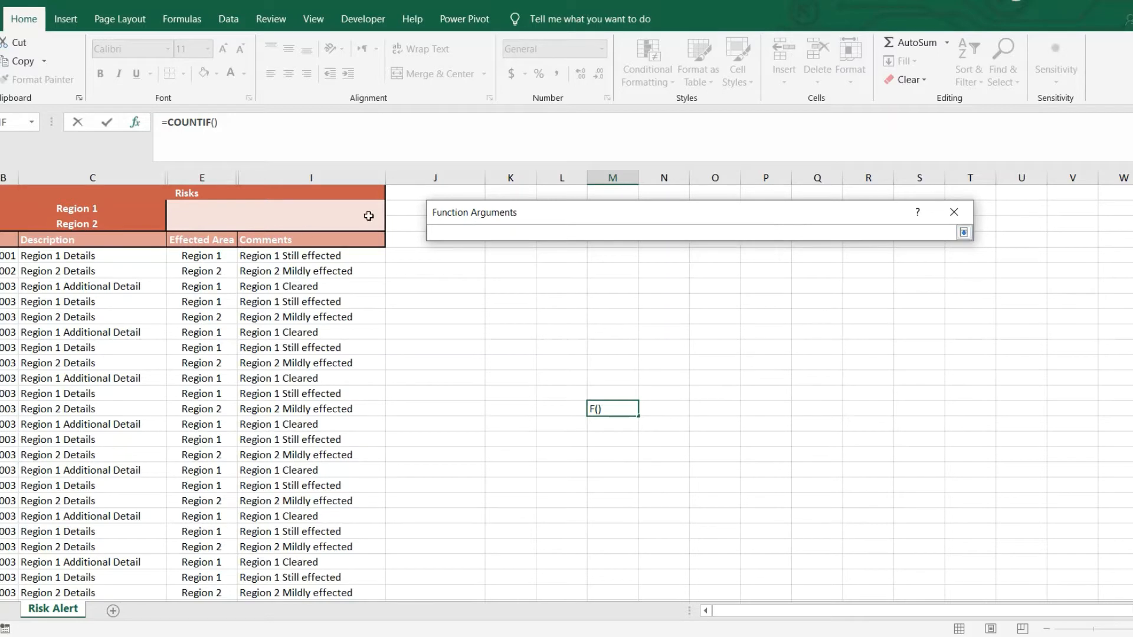
drag(184, 258, 191, 259)
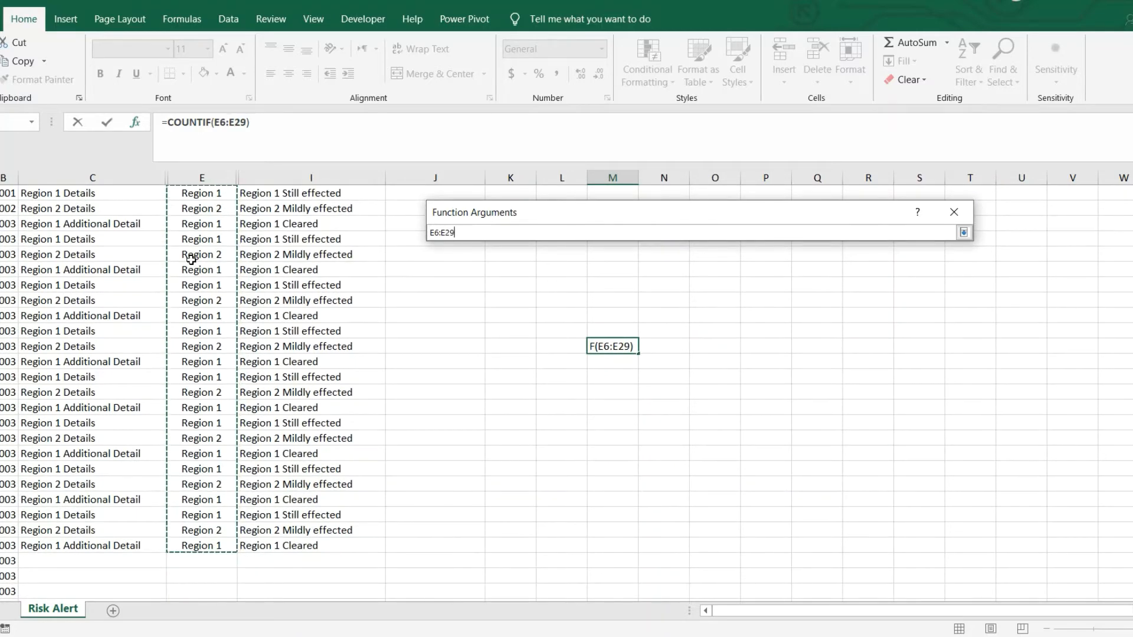
click(964, 233)
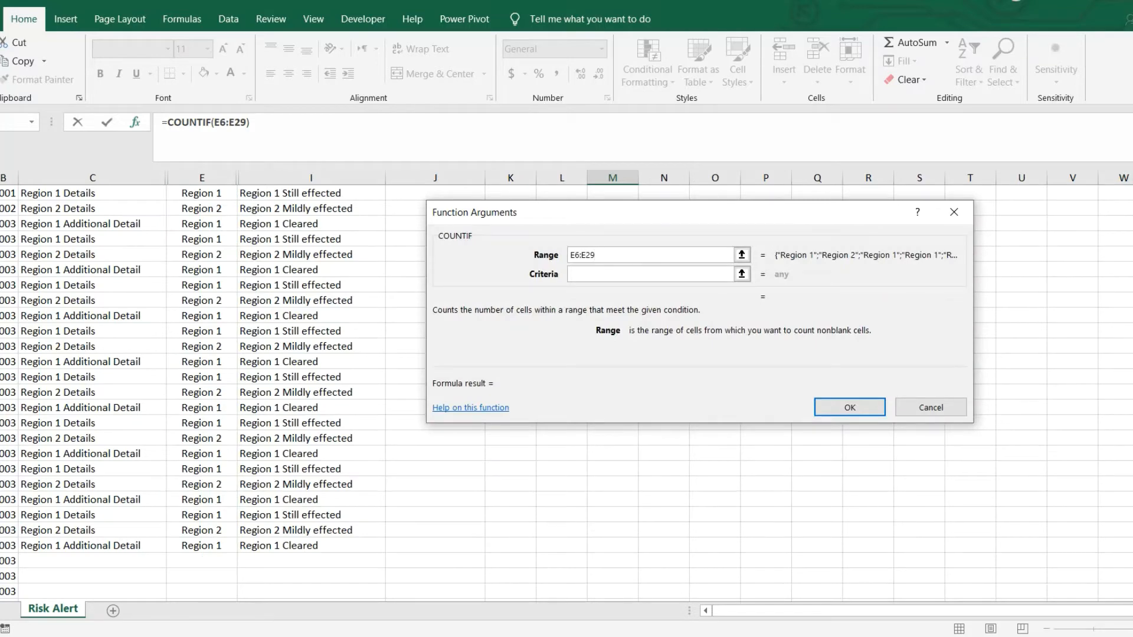
scroll(236, 390, up, 2)
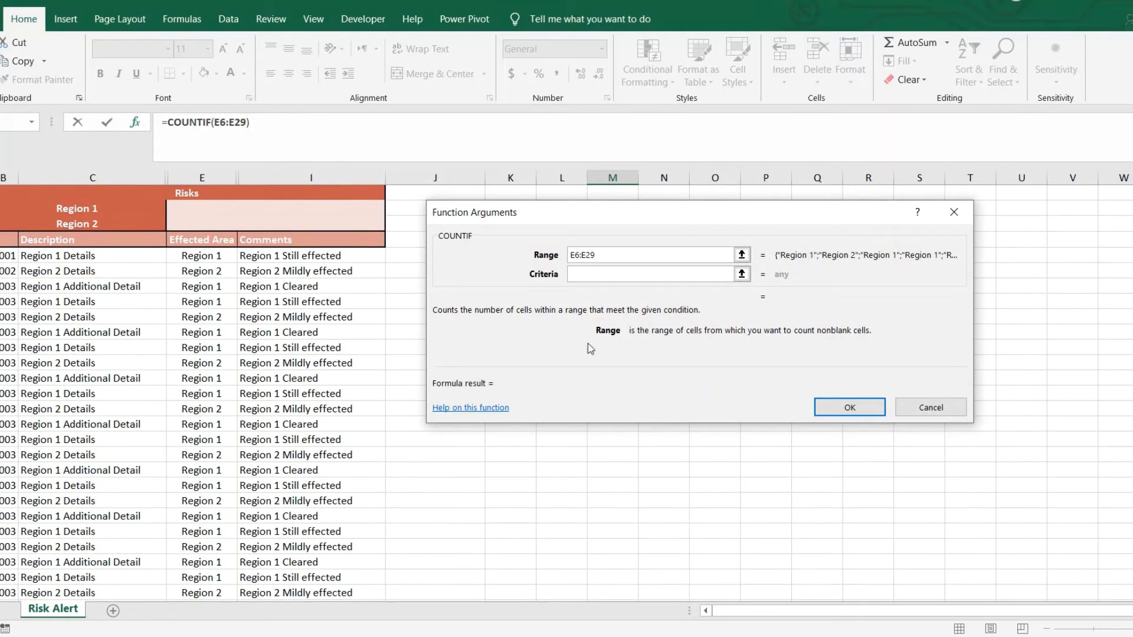
Enter the text "Region 1" in quotation marks as the COUNTIF criteria.
click(658, 275)
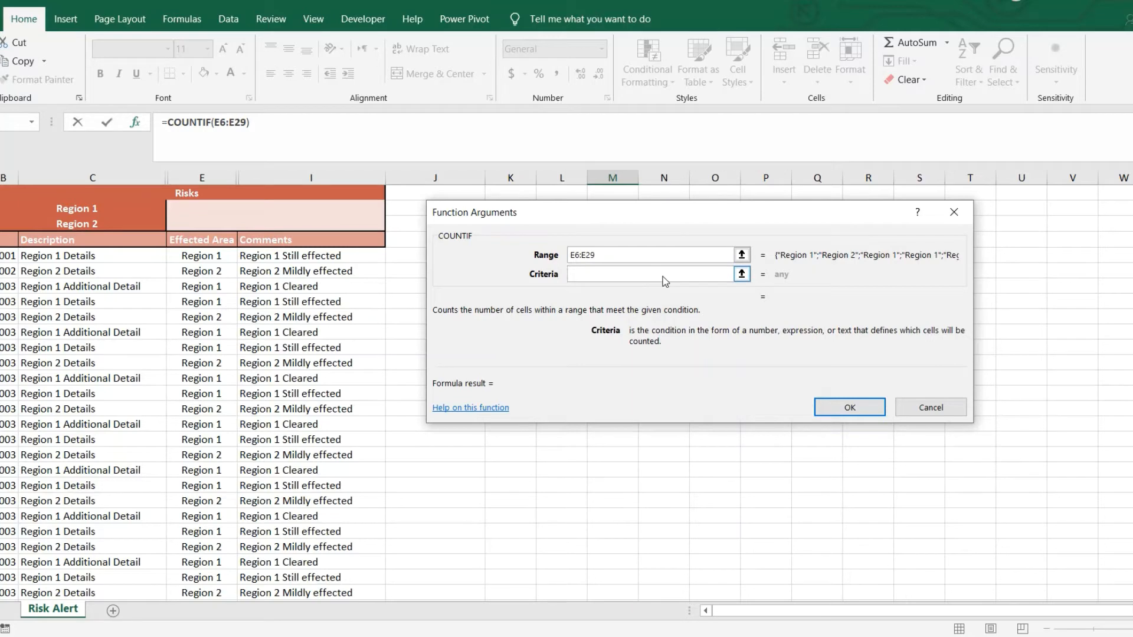
text(Region)
text( 1)
text(")
text(")
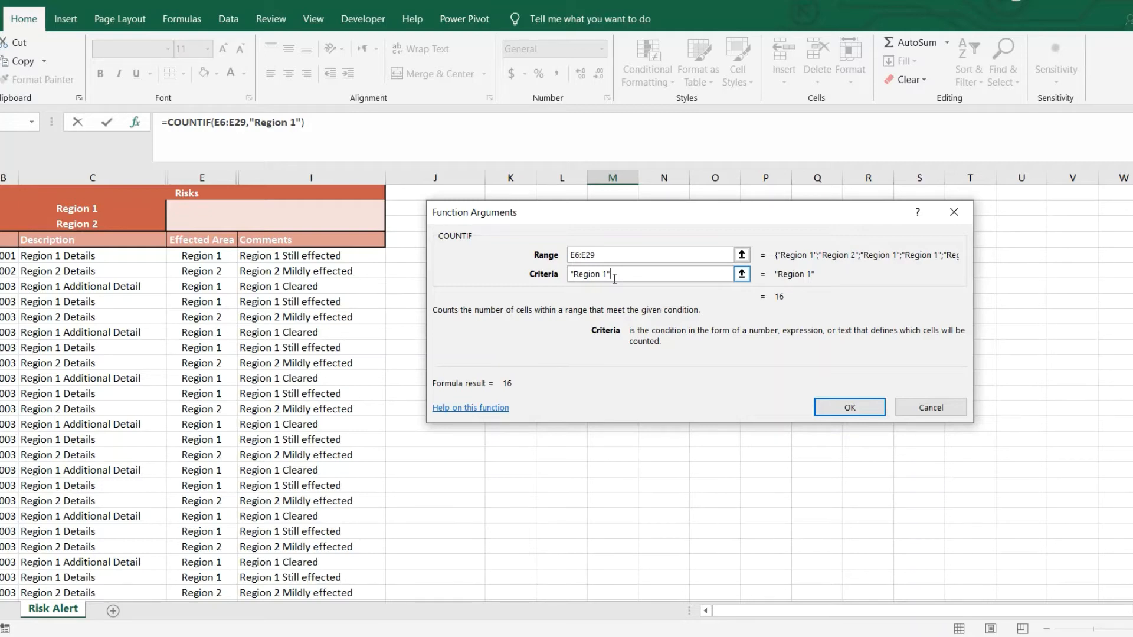
Replace the text criteria with a reference to the Region 1 header cell B3 and complete the formula.
key(BackSpace)
key(BackSpace)
key(BackSpace)
key(BackSpace)
key(BackSpace)
key(BackSpace)
key(BackSpace)
key(BackSpace)
key(BackSpace)
key(BackSpace)
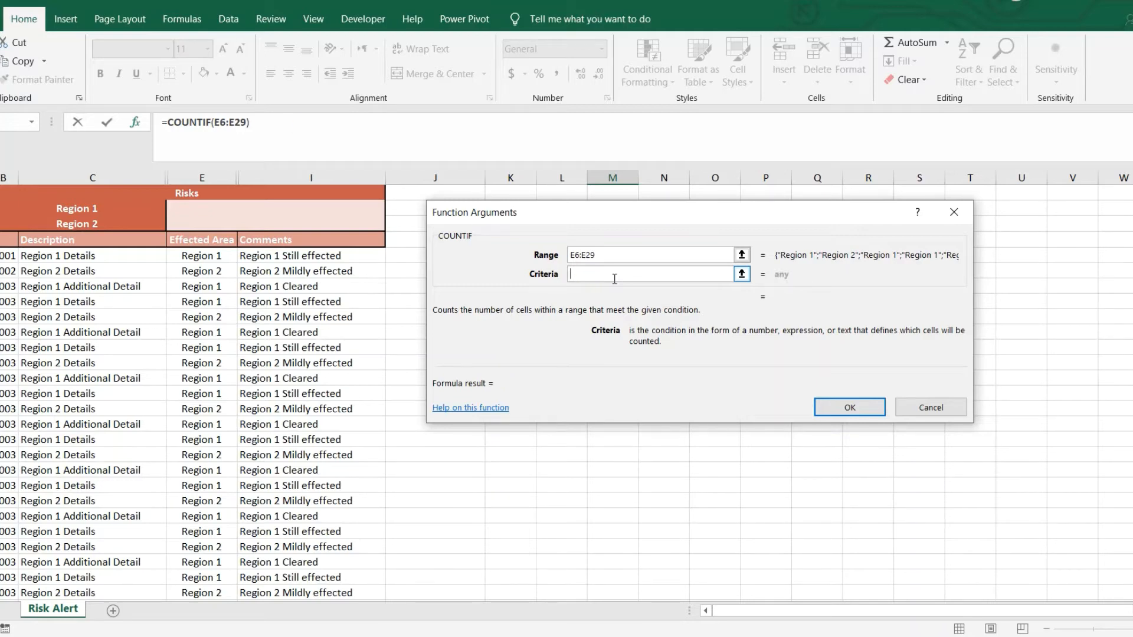
click(743, 275)
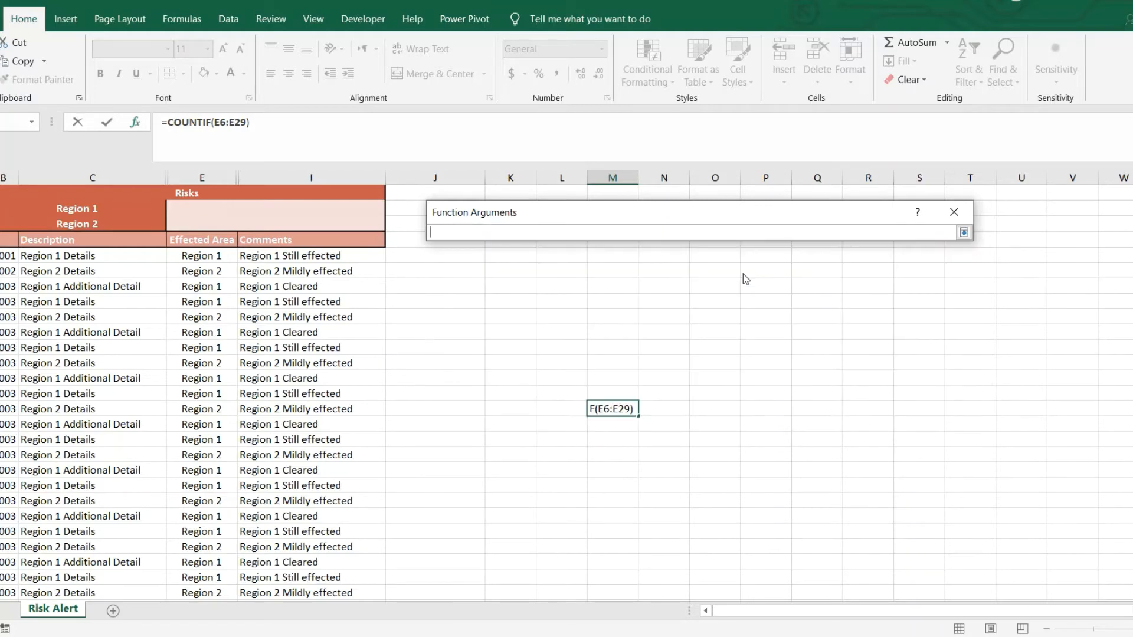
click(79, 210)
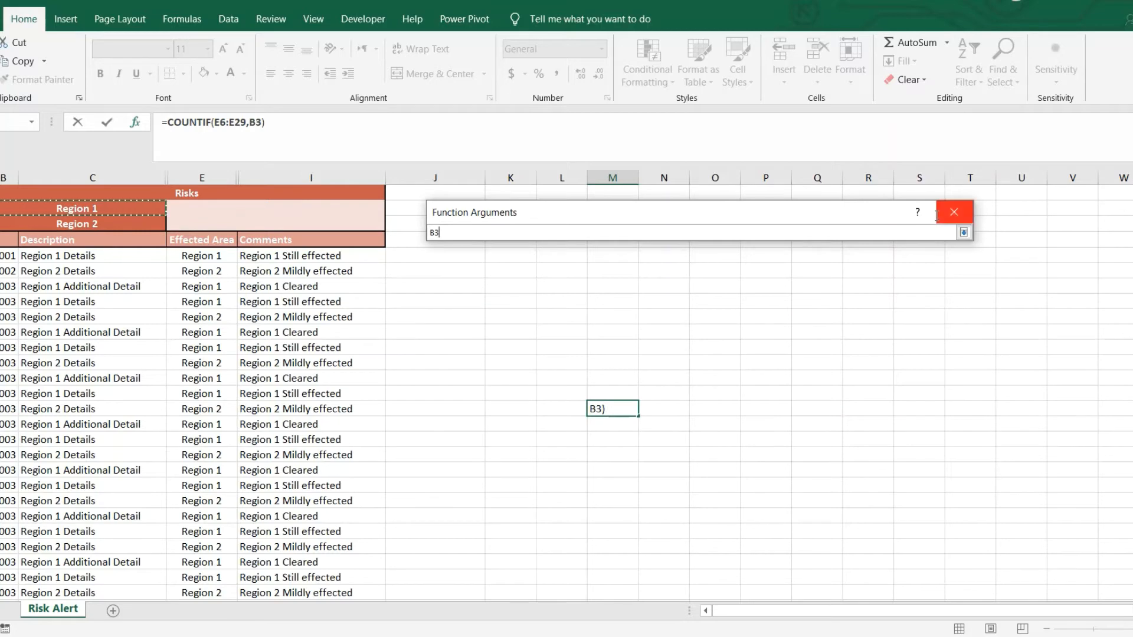
click(964, 234)
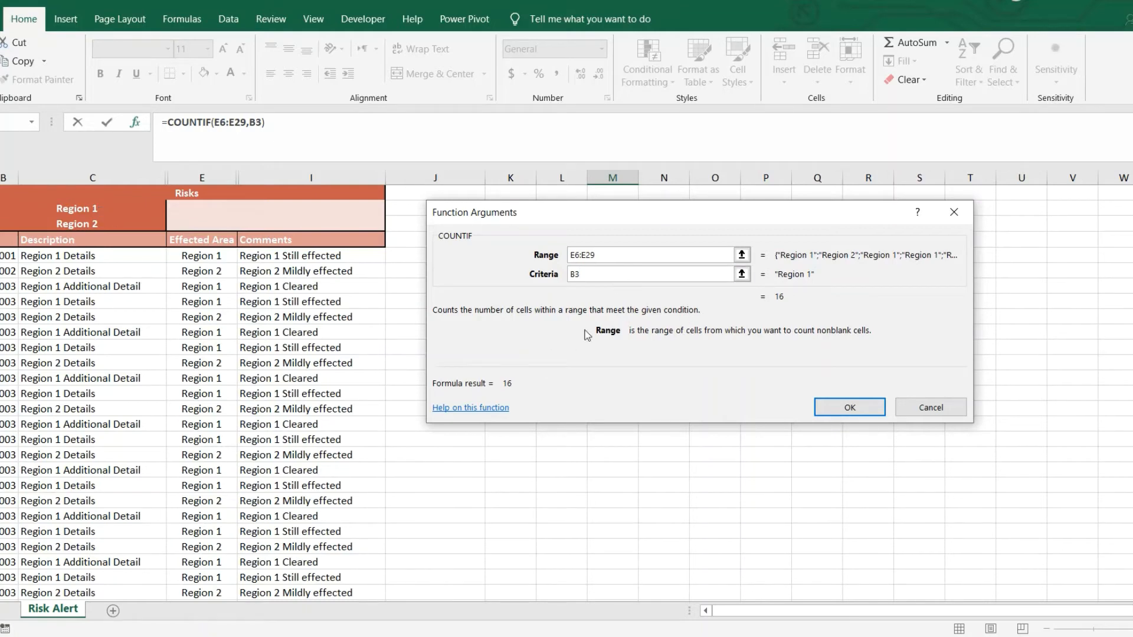
click(853, 409)
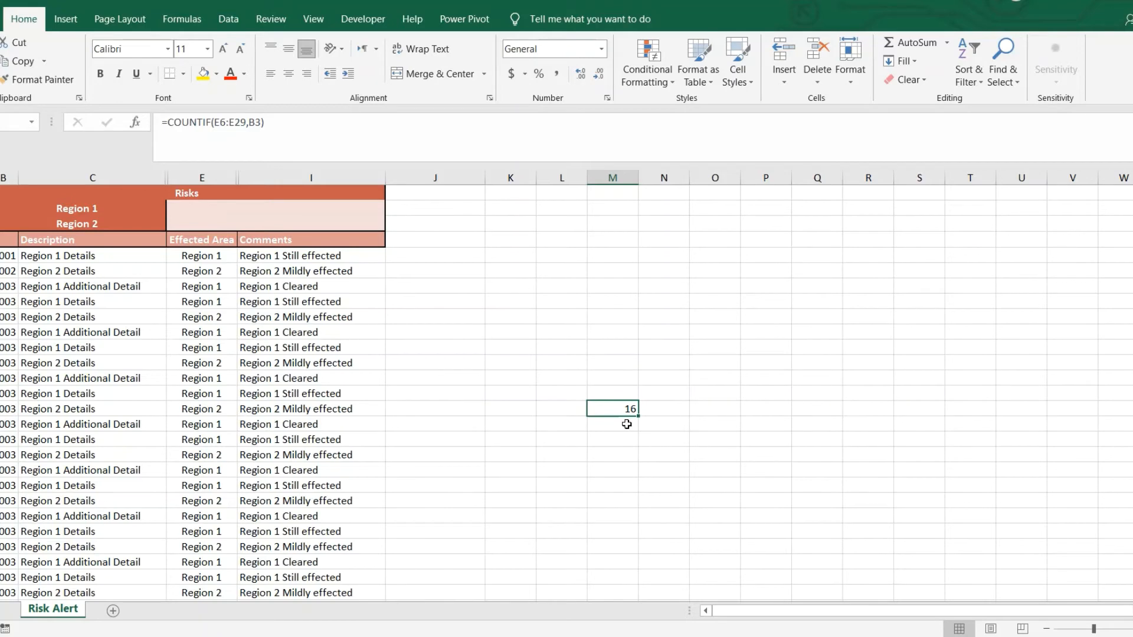
Try to move the column M formula to the Region 1 Risks cell, then delete it from column M.
drag(589, 405, 225, 189)
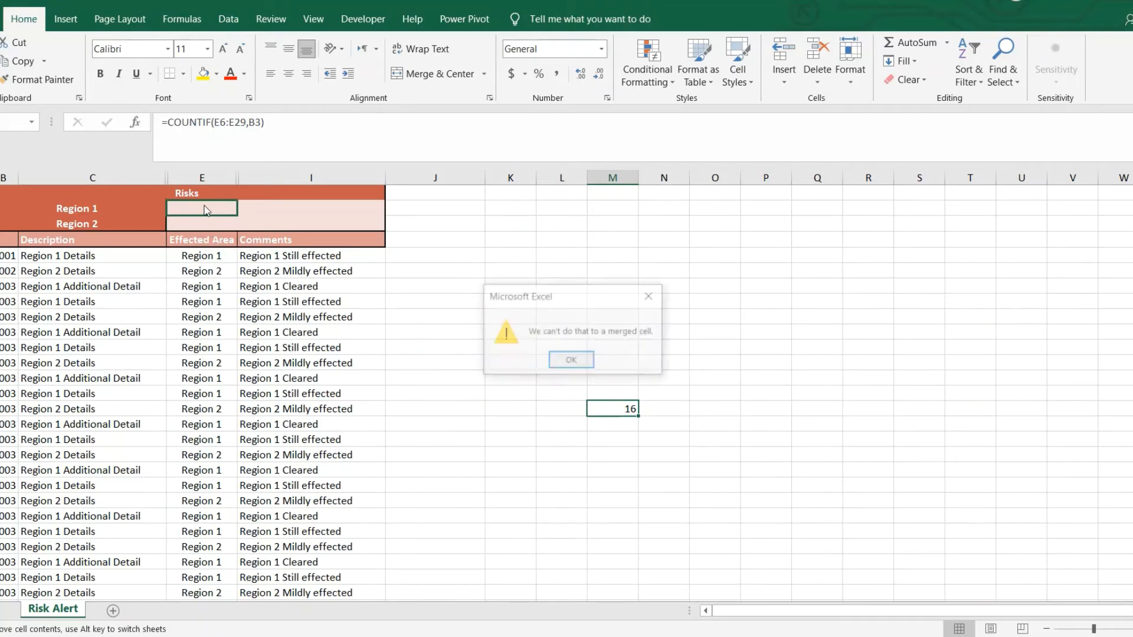
click(566, 366)
key(Delete)
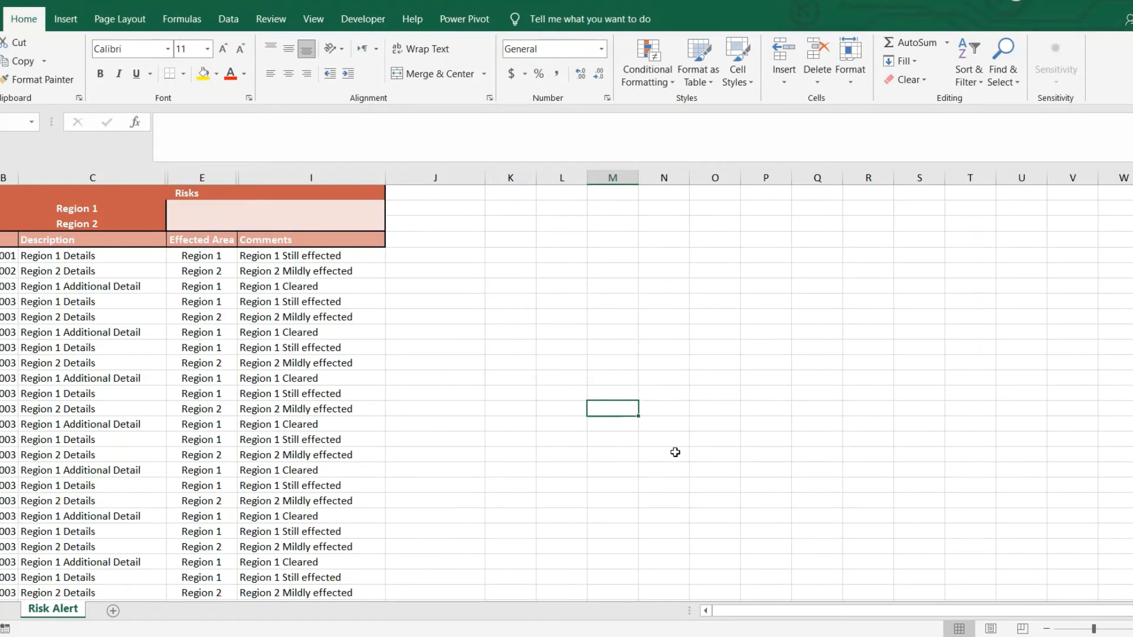
Start a COUNTIF formula in the Region 1 Risks cell with E6:E29 as its range.
click(201, 209)
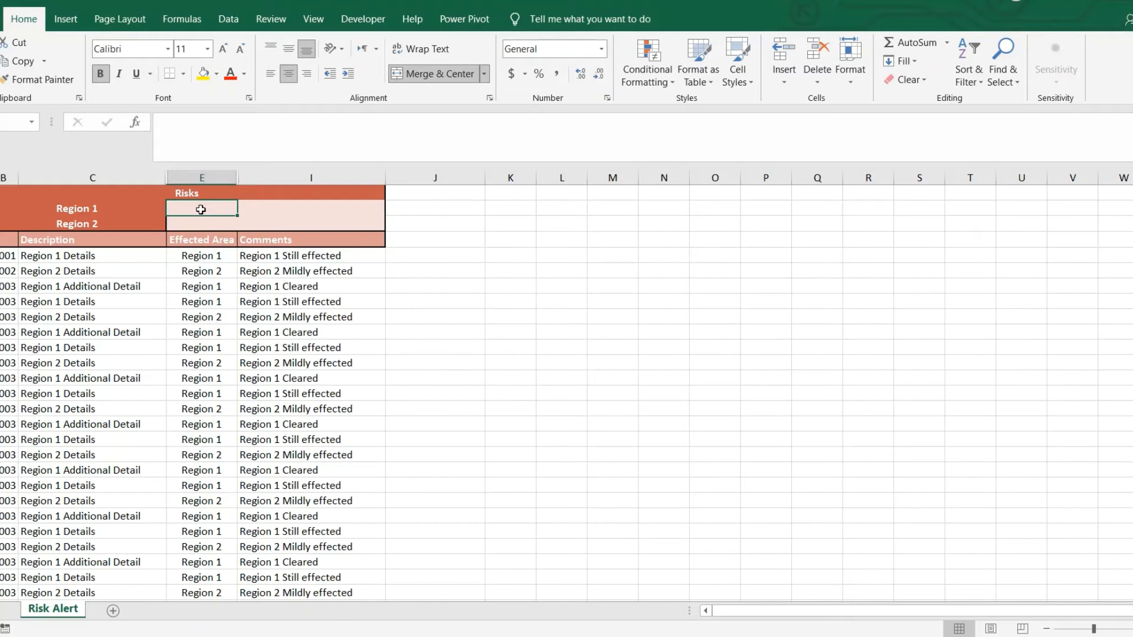
text(=cou)
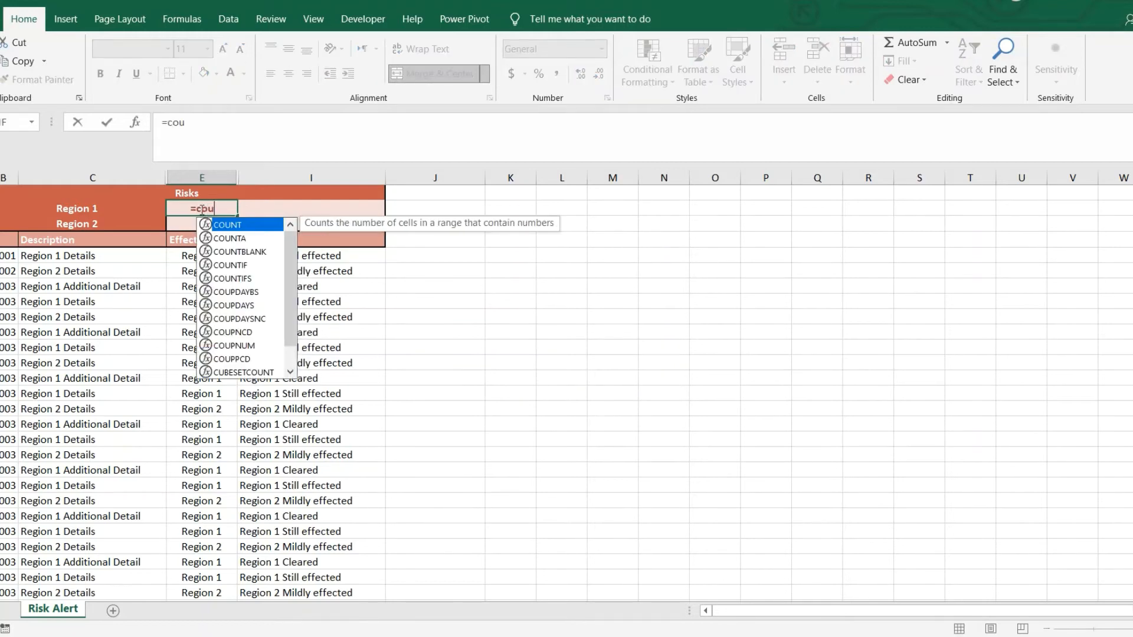
double_click(231, 266)
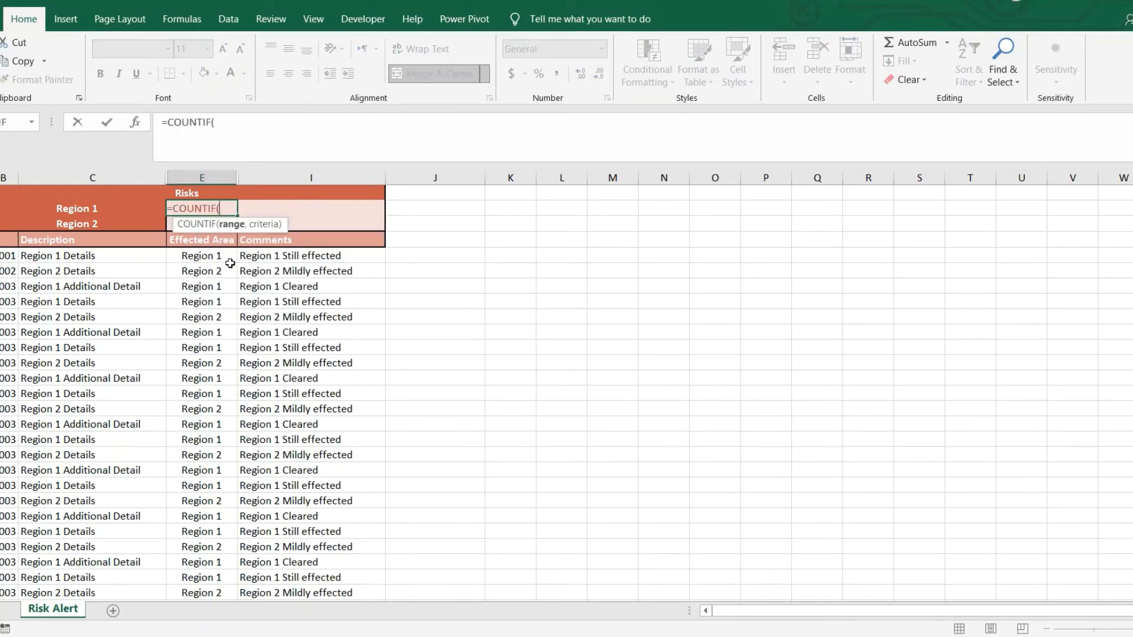
click(210, 257)
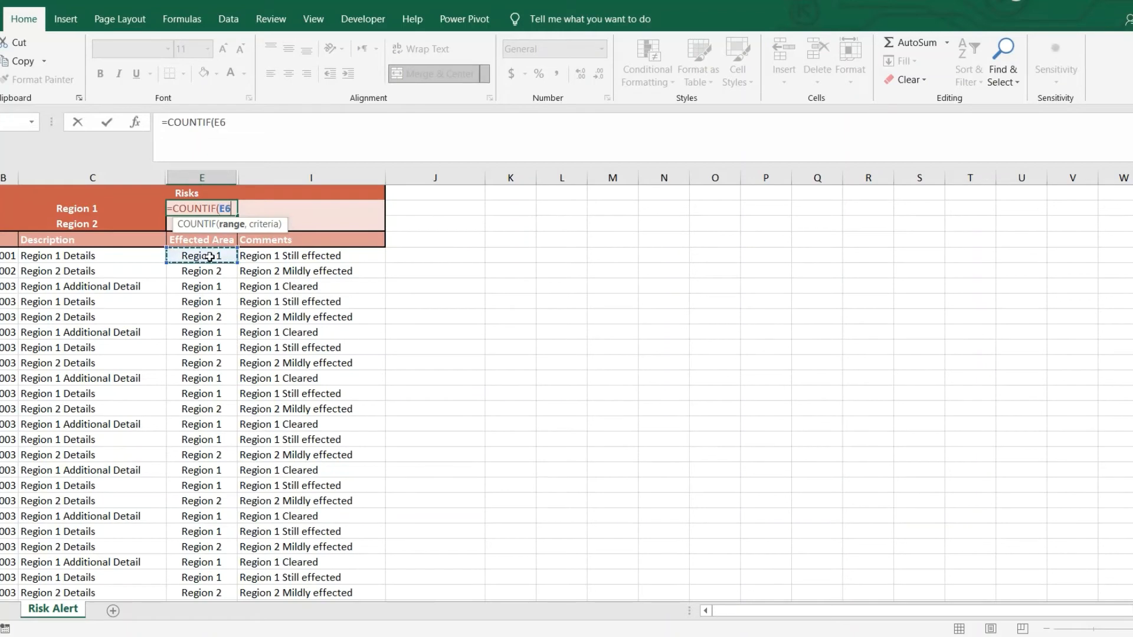
key(shift+Down)
key(shift+Down)
key(shift+Down)
key(shift+Down)
key(shift+Down)
key(shift+Down)
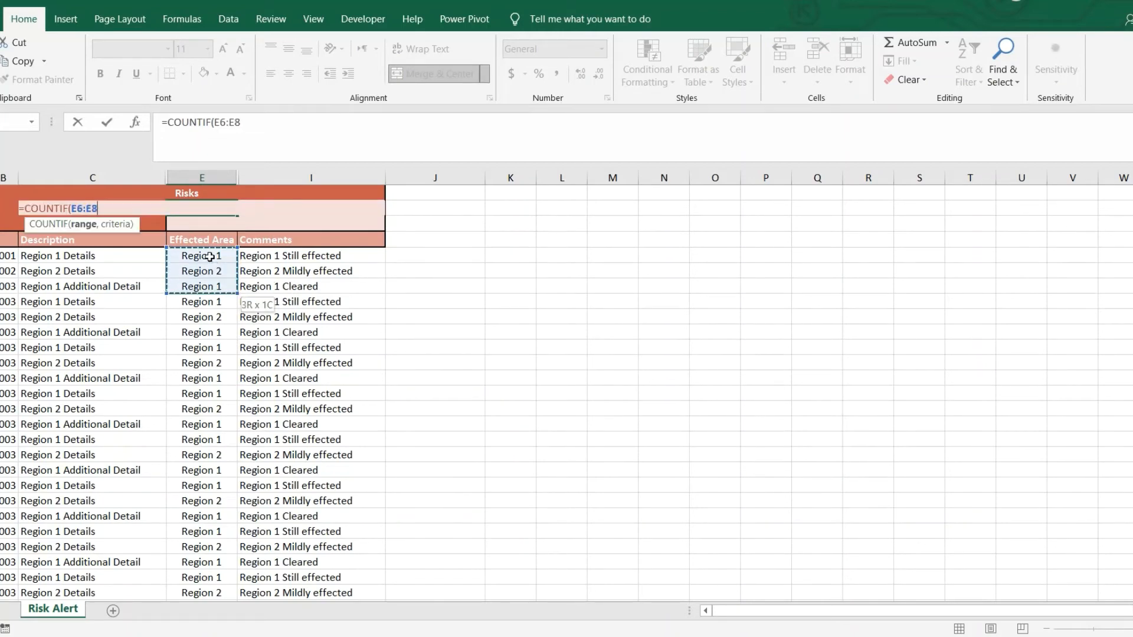
key(shift+Down)
key(shift+Down)
key(shift+Down)
key(shift+Down)
key(shift+Down)
key(shift+Down)
key(shift+Down)
key(shift+Down)
key(shift+Down)
key(shift+Down)
key(shift+Down)
key(shift+Down)
key(shift+Down)
key(shift+Down)
key(shift+Down)
key(shift+Down)
key(shift+Down)
key(shift+Down)
key(shift+Down)
key(shift+Down)
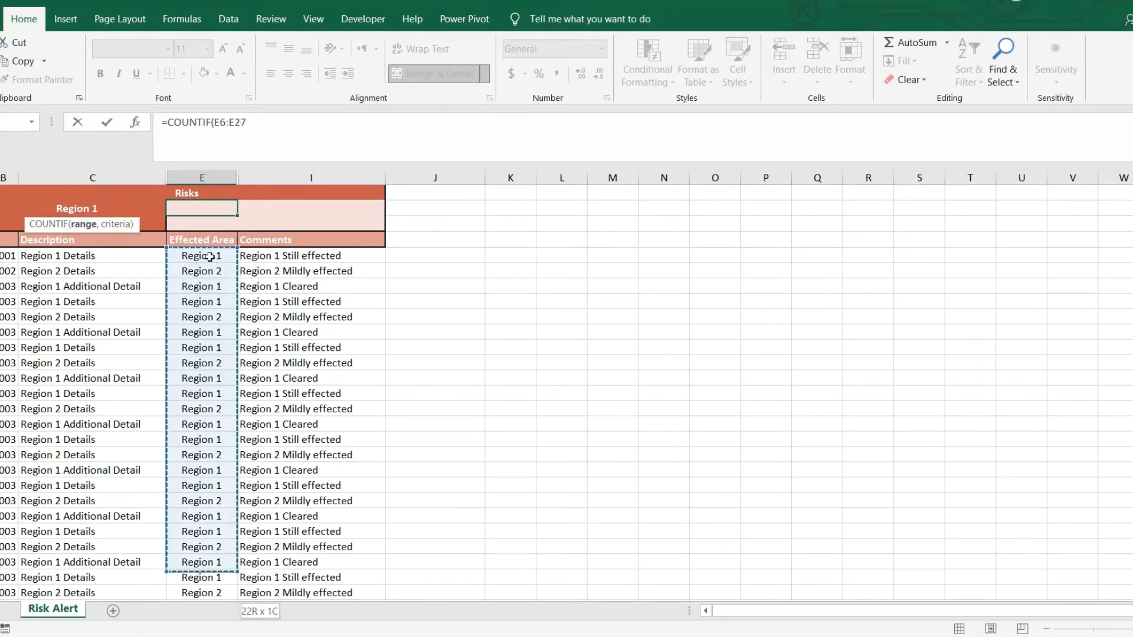
key(shift+Up)
key(shift+Up)
key(shift+Up)
key(shift+Up)
key(shift+Up)
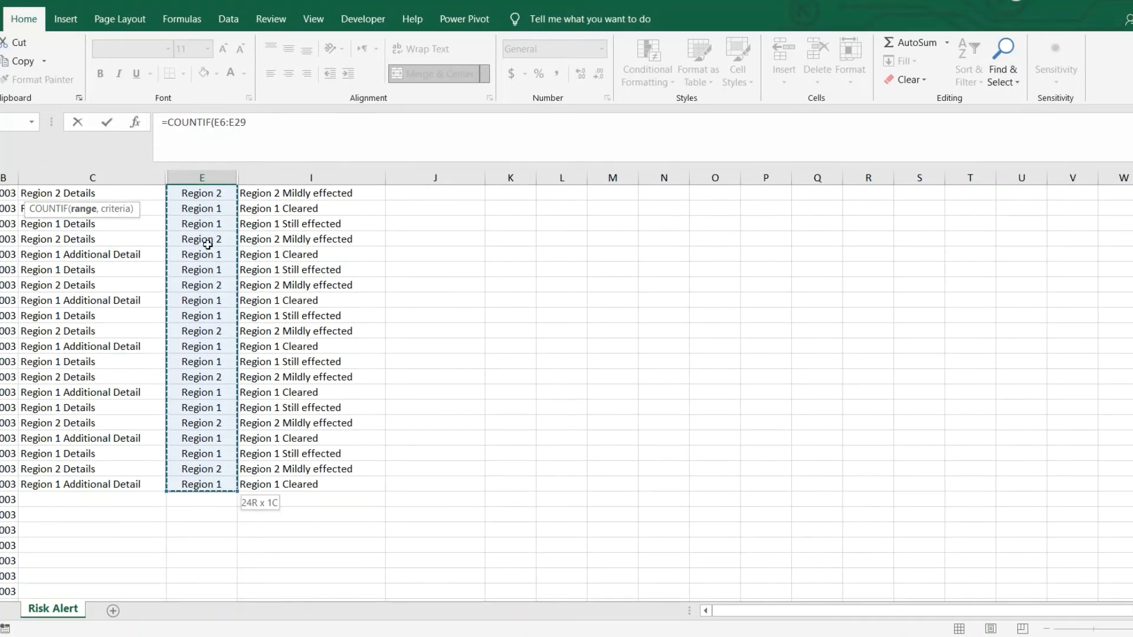
Add the Region 1 header cell B3 as the criteria and complete the COUNTIF formula.
click(255, 121)
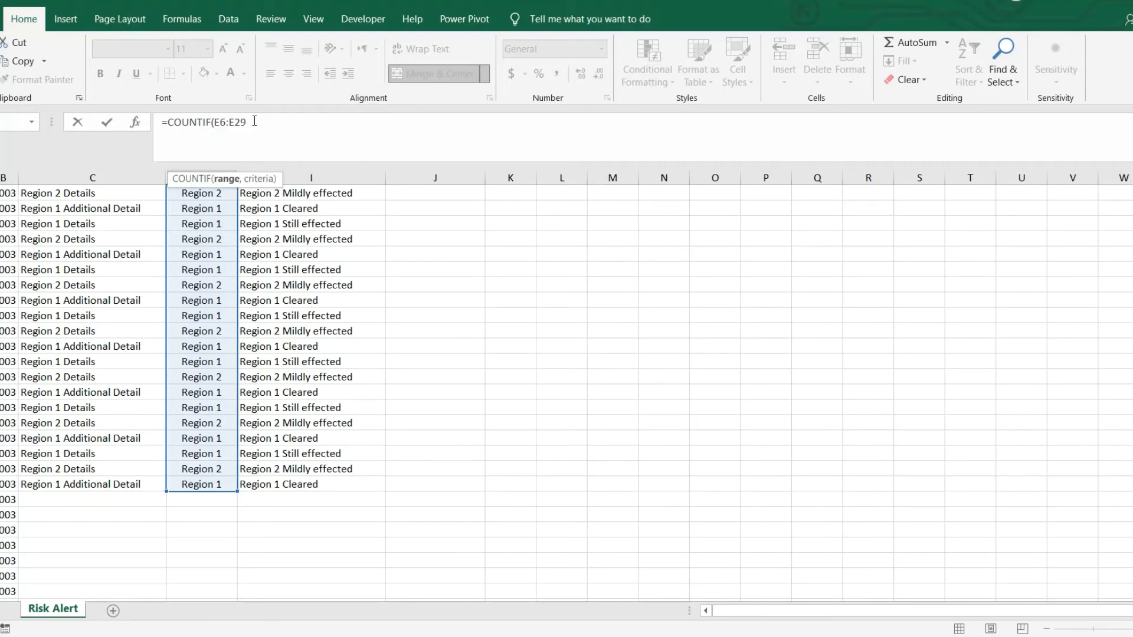
text(,)
scroll(441, 225, up, 3)
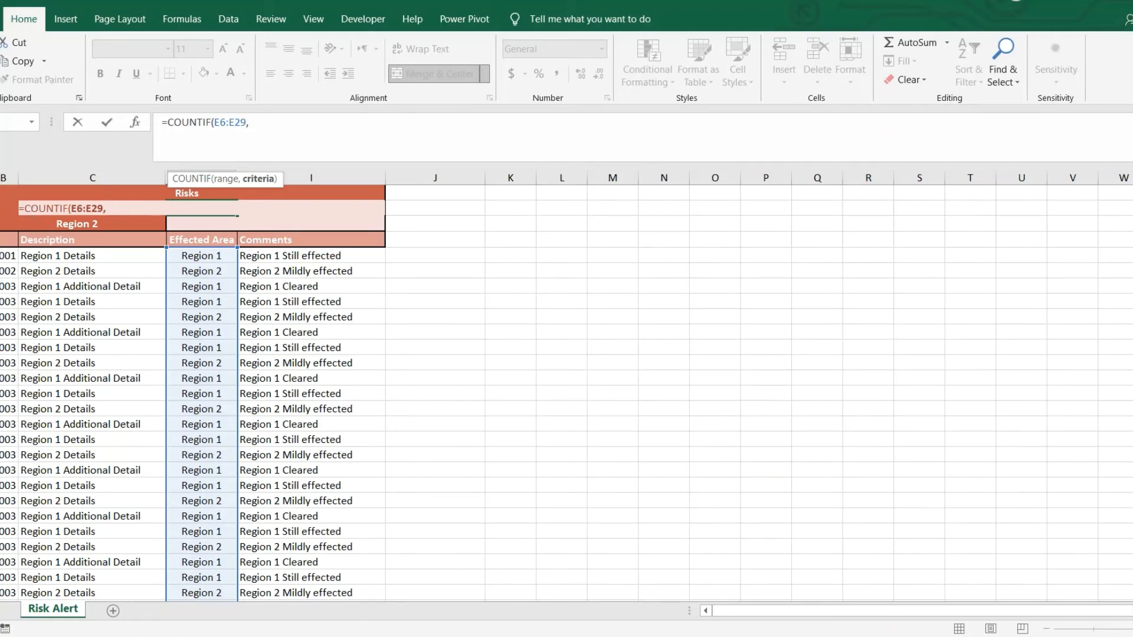
click(6, 208)
text())
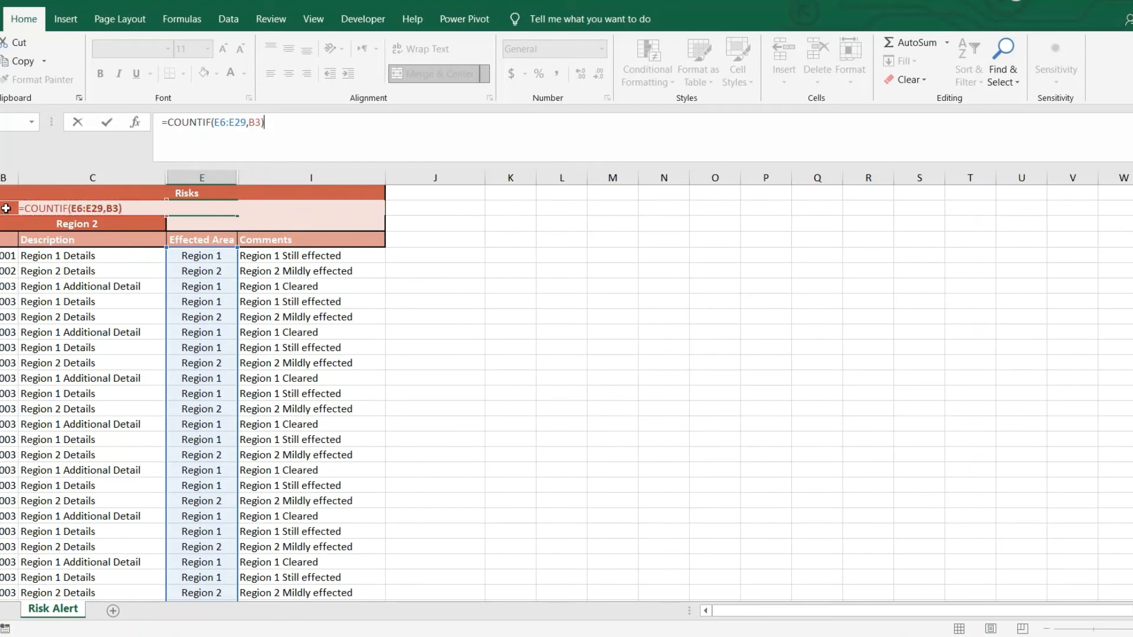
key(ctrl+Return)
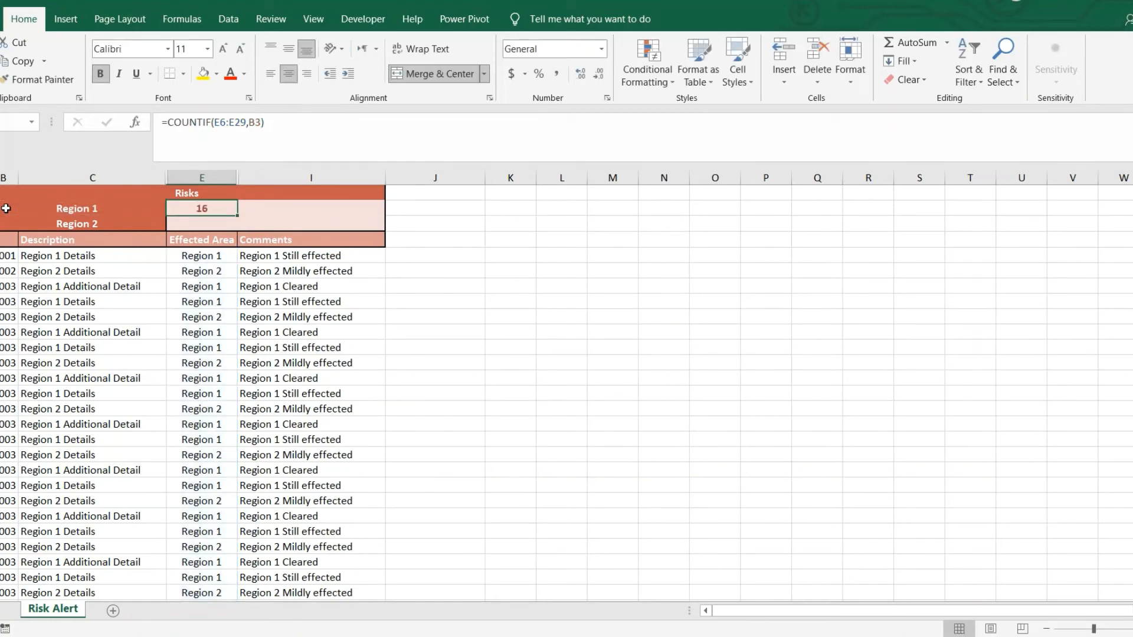
Insert the COUNTIF function in the Region 2 Risks cell and set its range to E6:E29.
click(209, 221)
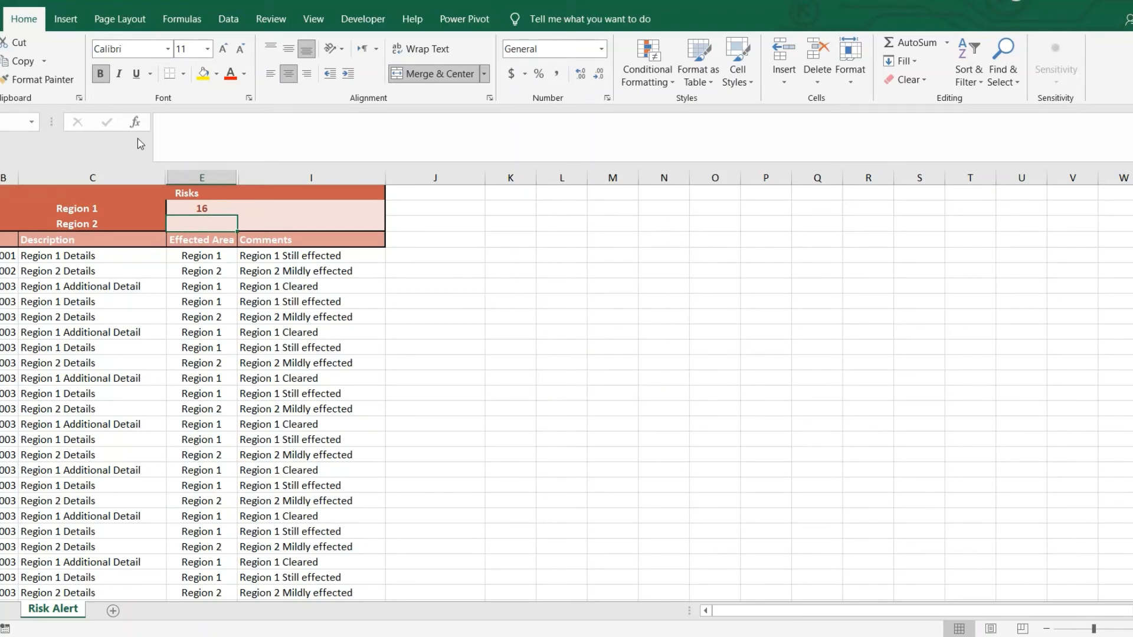
click(136, 123)
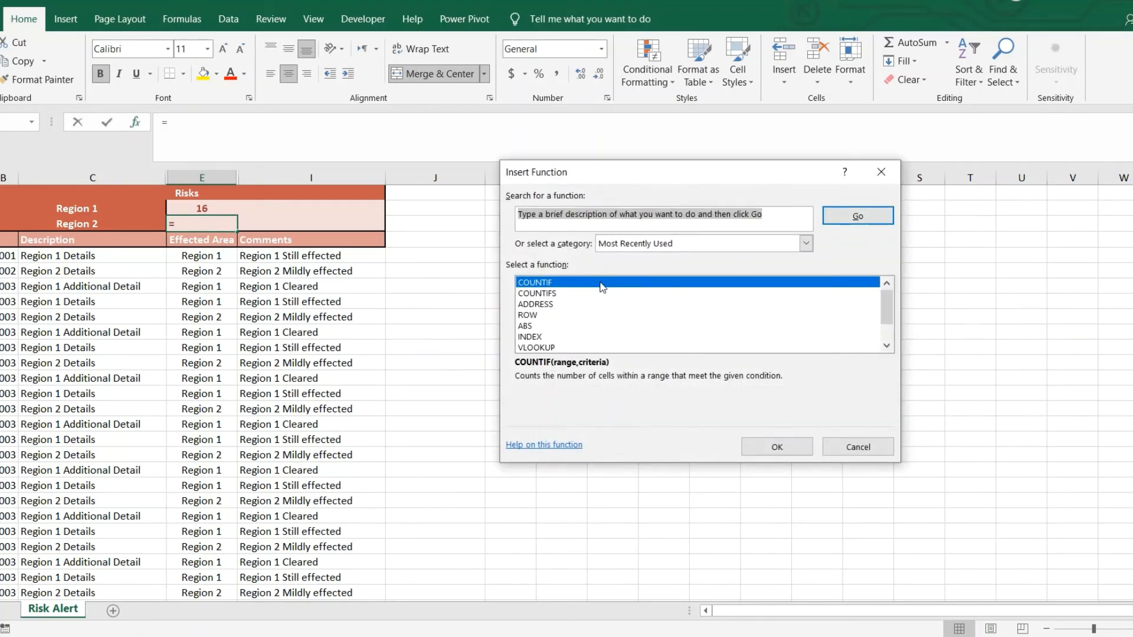
double_click(602, 284)
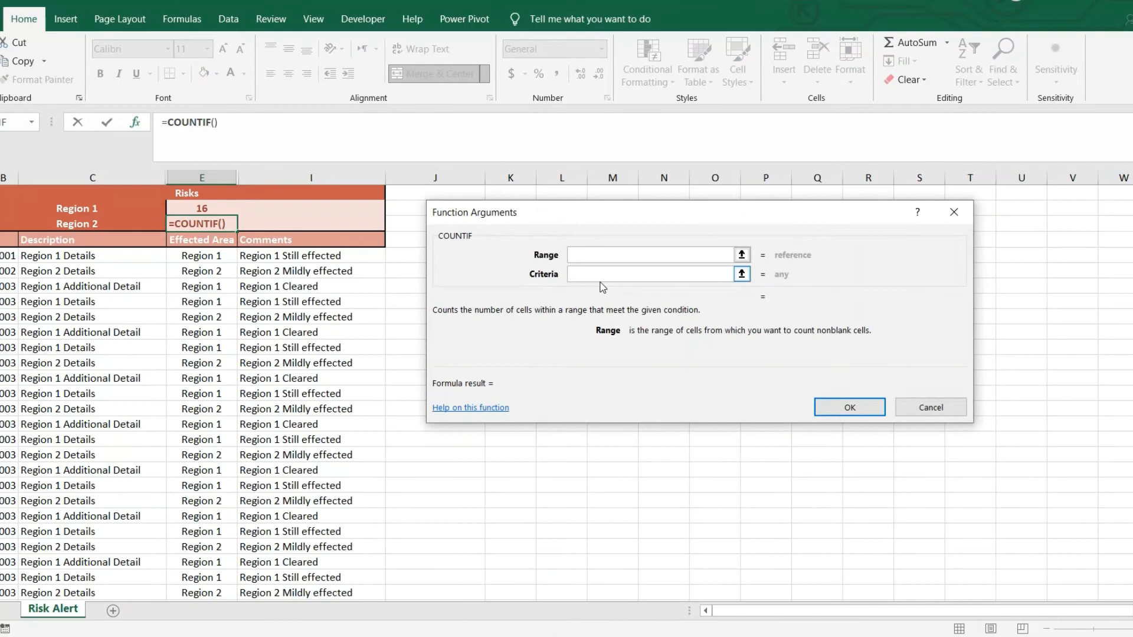
click(741, 254)
drag(186, 262, 201, 409)
key(shift+Down)
key(shift+Down)
key(shift+Down)
key(shift+Down)
key(shift+Down)
key(shift+Down)
key(shift+Down)
key(shift+Down)
key(shift+Down)
key(shift+Down)
key(shift+Down)
key(shift+Down)
key(shift+Down)
key(shift+Down)
key(shift+Down)
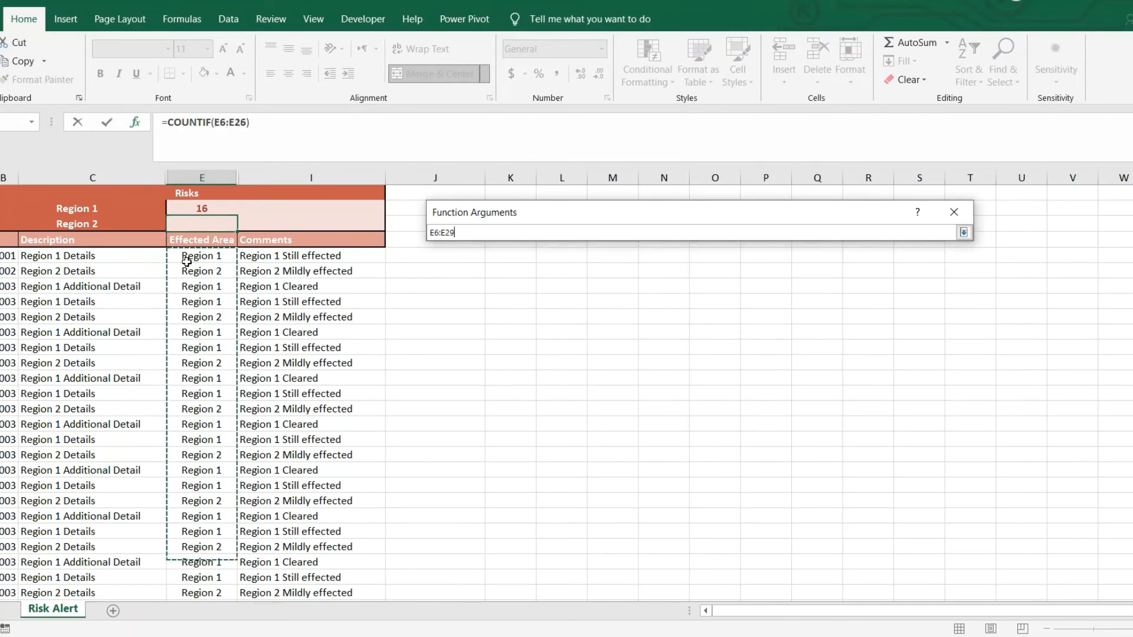
key(shift+Up)
key(shift+Up)
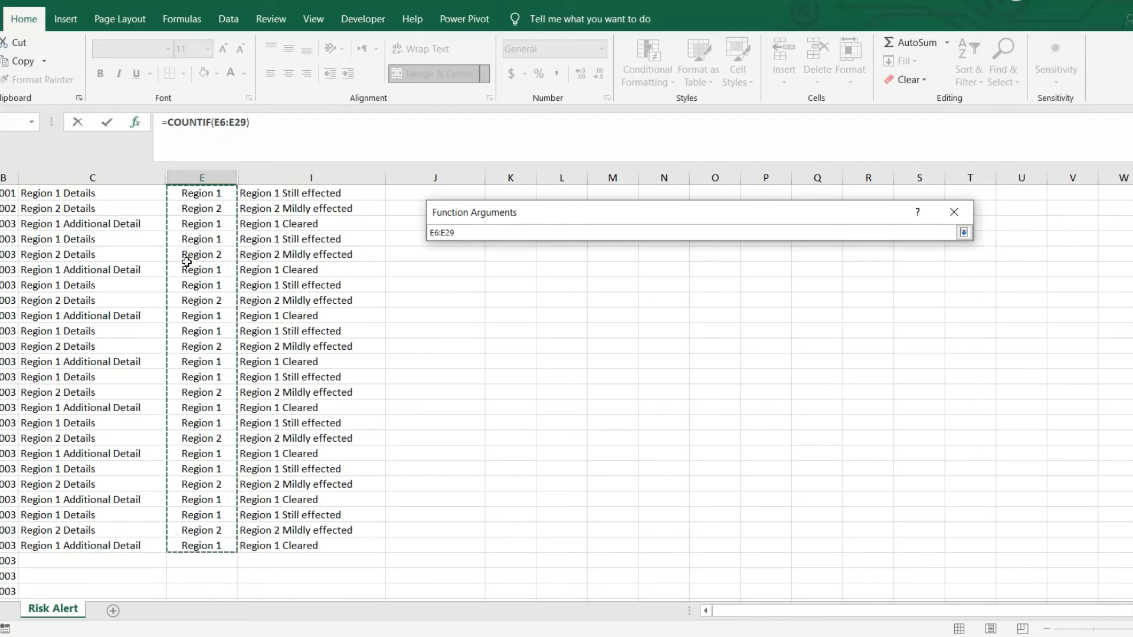
click(964, 231)
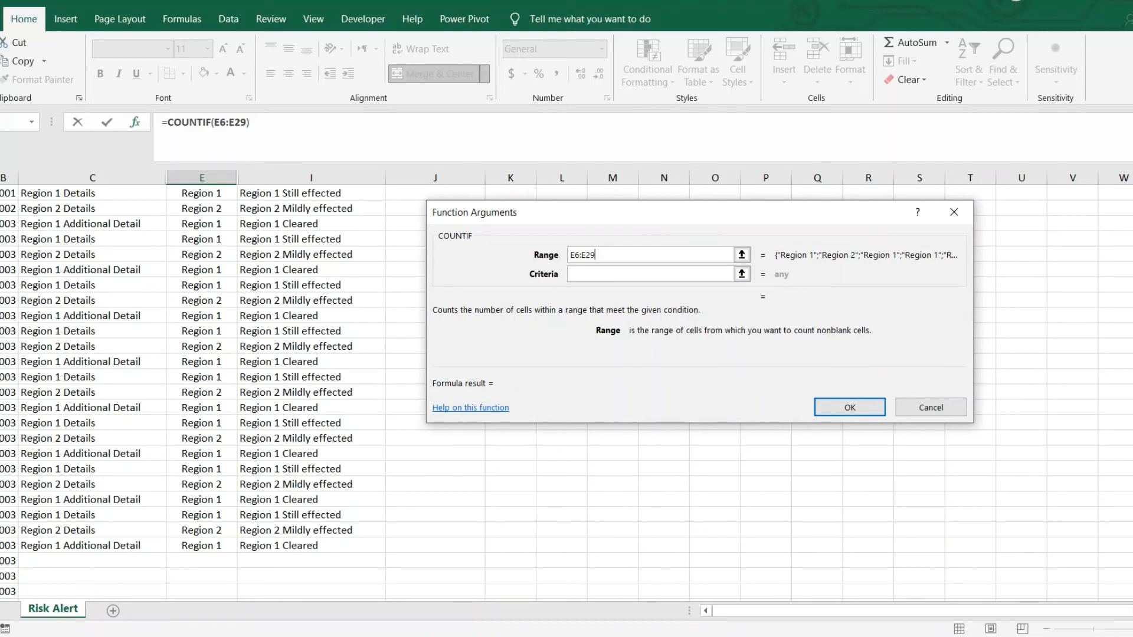
Set the criteria to the Region 2 header cell B4 and complete the COUNTIF formula.
click(743, 275)
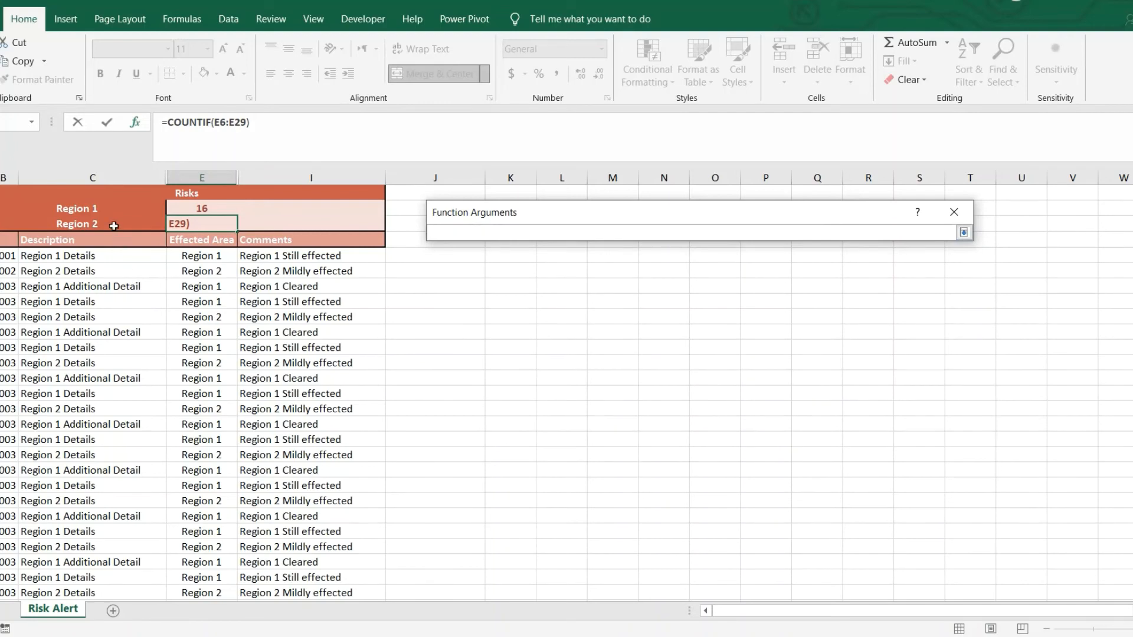
click(113, 226)
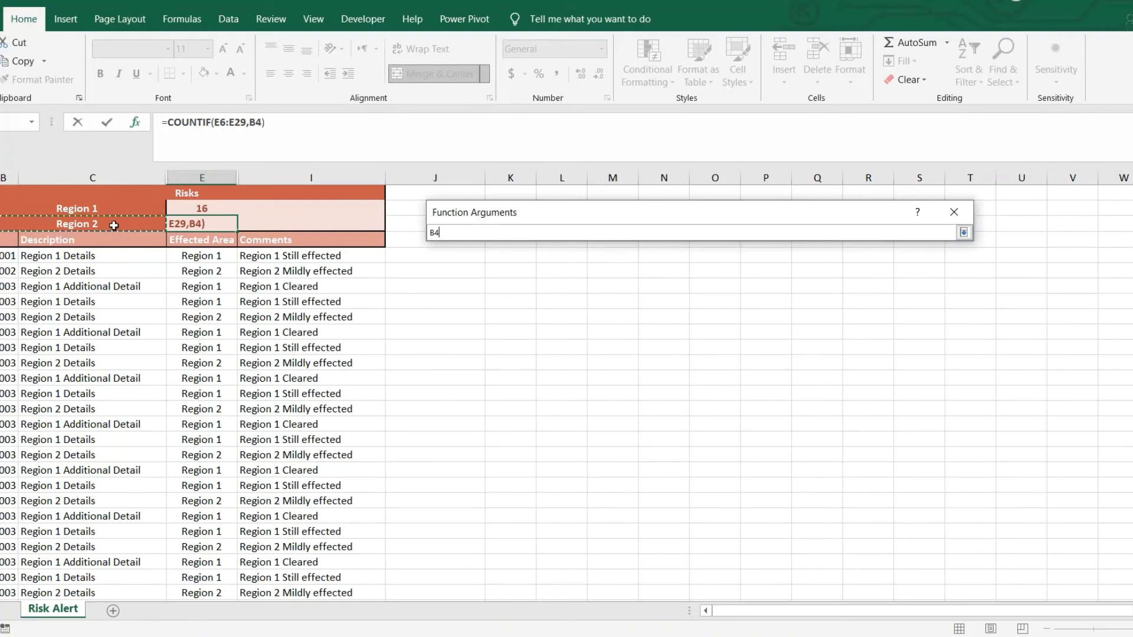
click(965, 234)
click(850, 404)
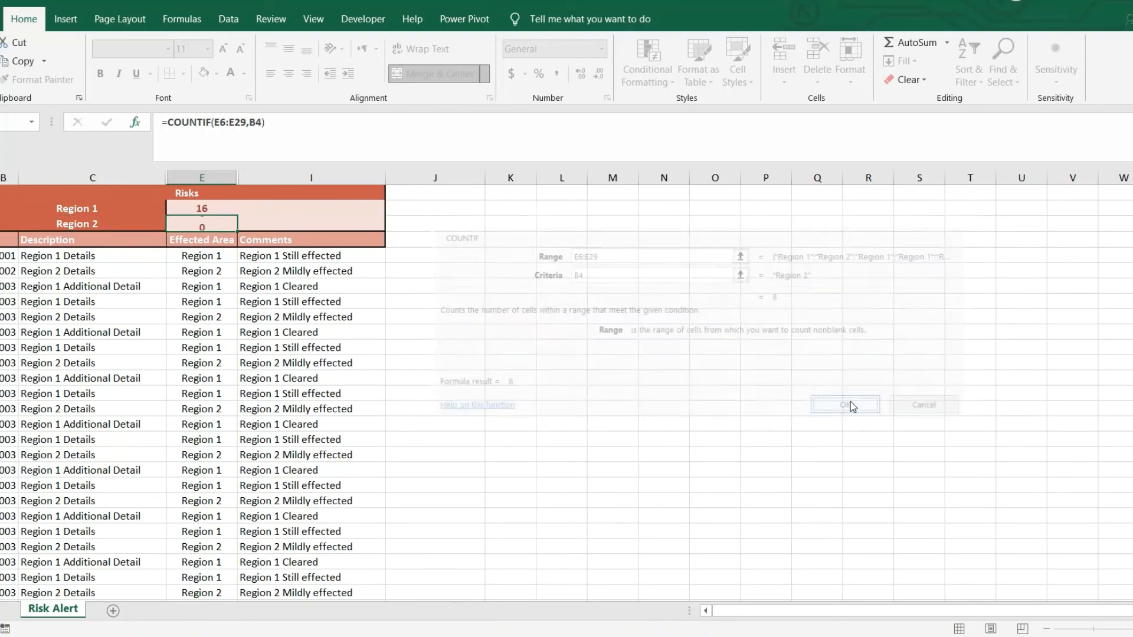
click(324, 284)
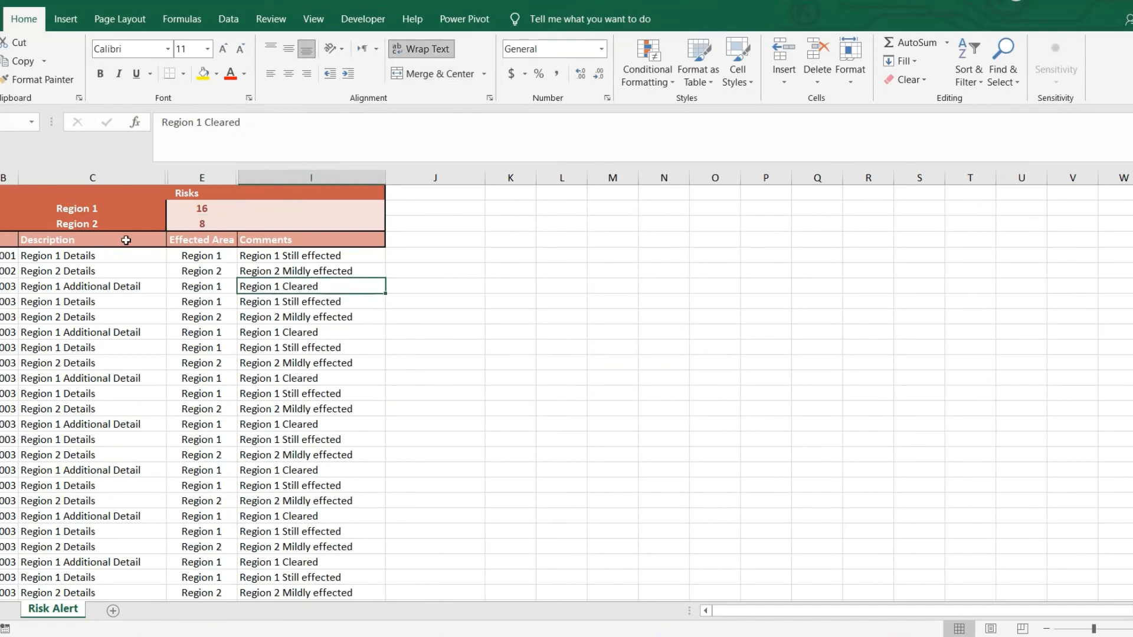
click(233, 206)
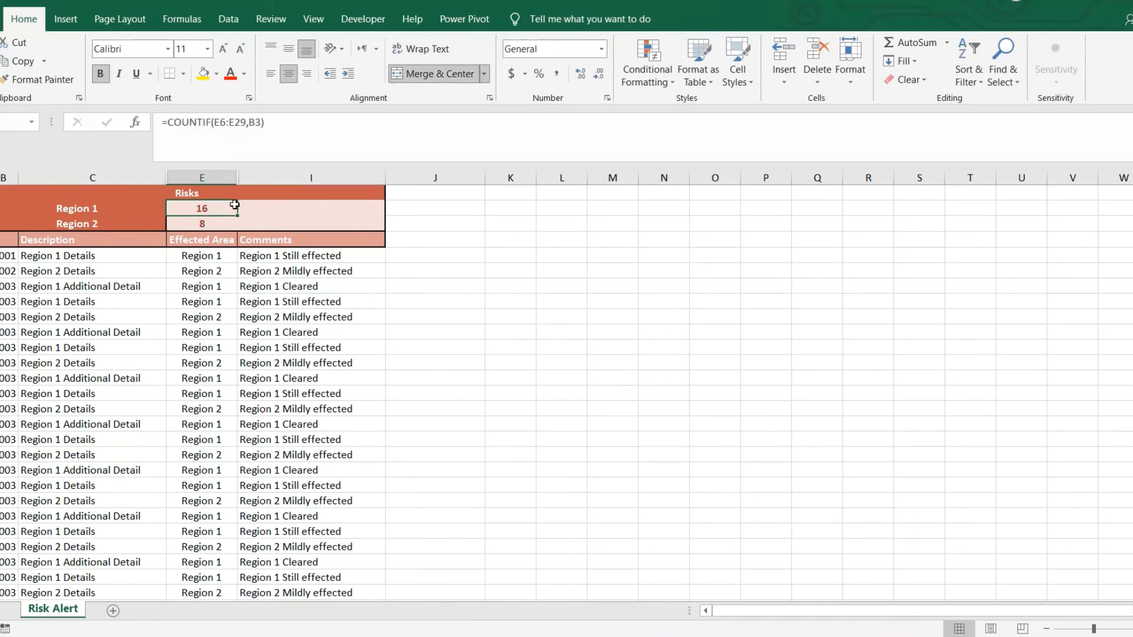